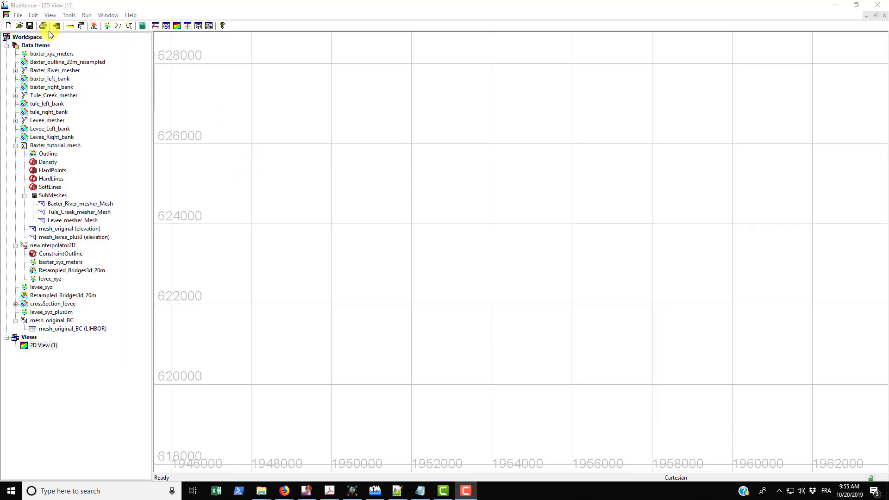
Bring up the File > New submenu that lists the SELAFIN Object option.
left_click(18, 15)
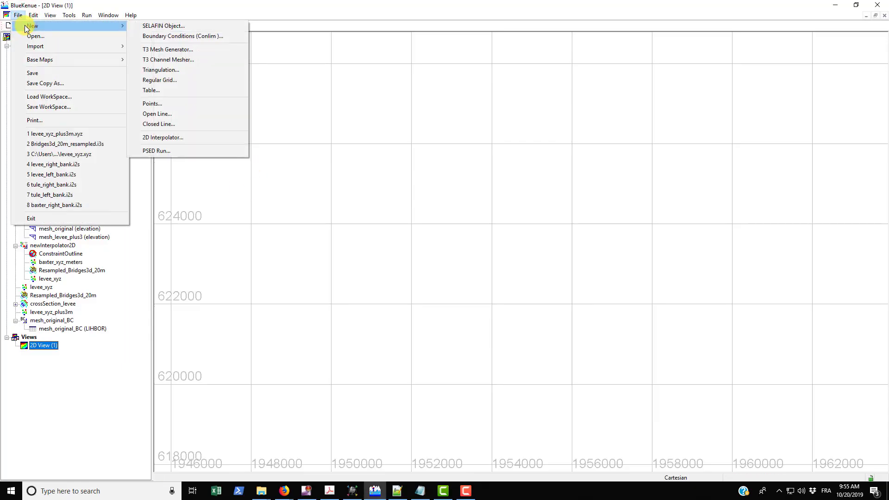
left_click(143, 18)
left_click(69, 15)
mouse_move(21, 18)
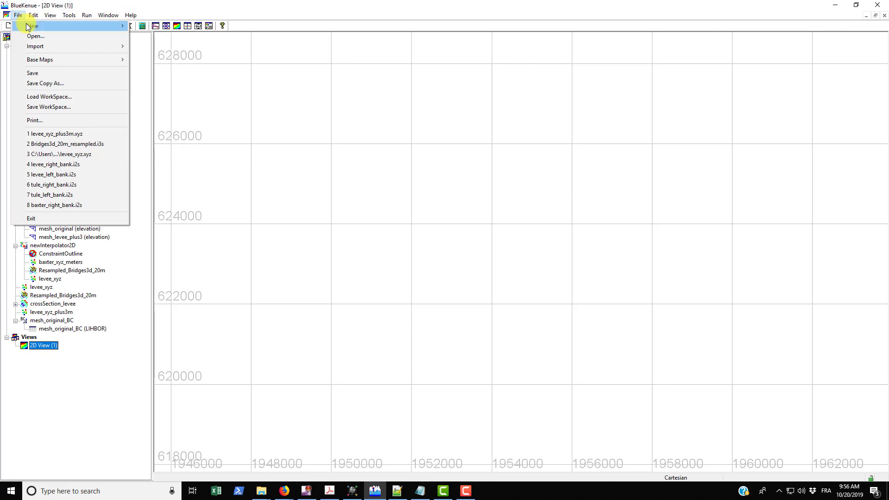
Create newSelafin and add a BOTTOM variable in metres built on mesh_original.
left_click(155, 26)
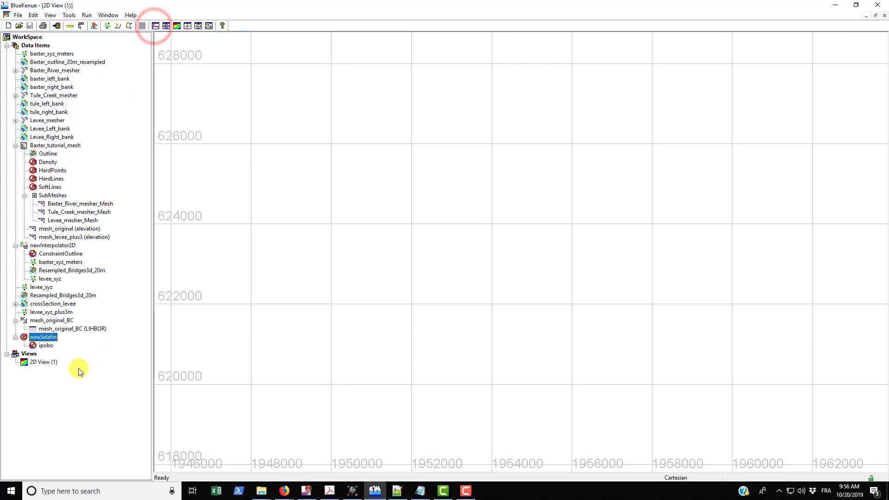
right_click(42, 341)
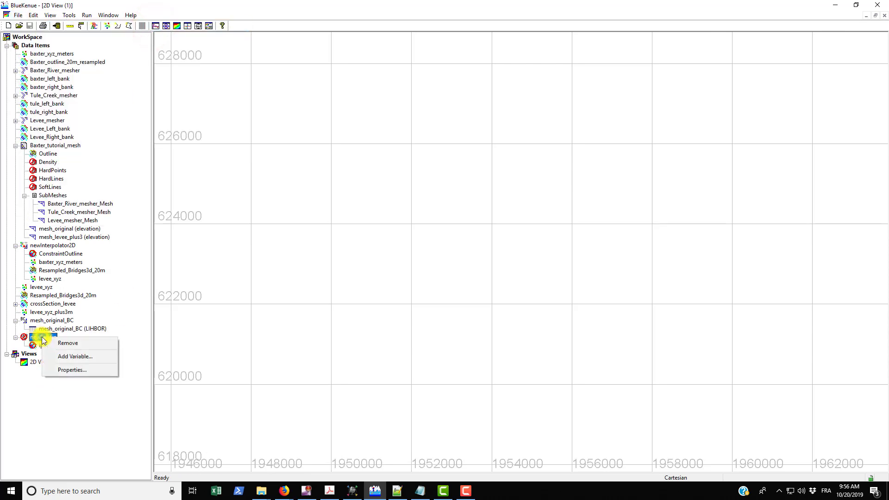
left_click(64, 358)
left_click(485, 205)
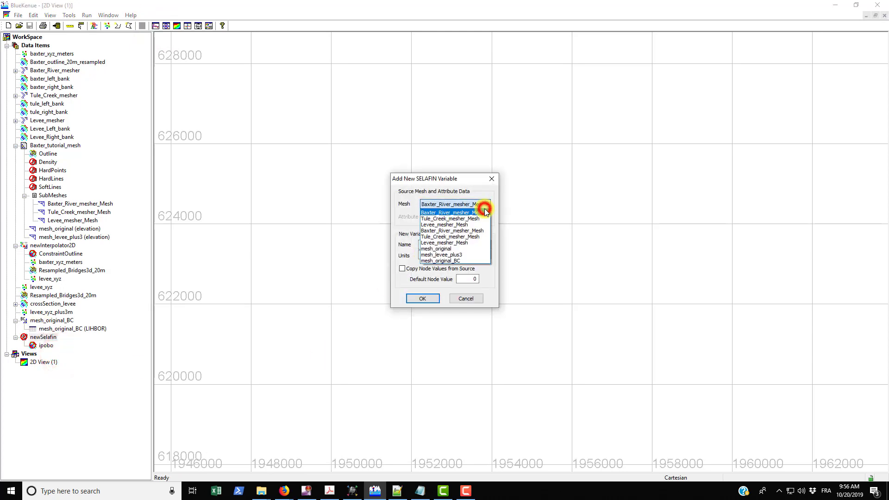
left_click(444, 249)
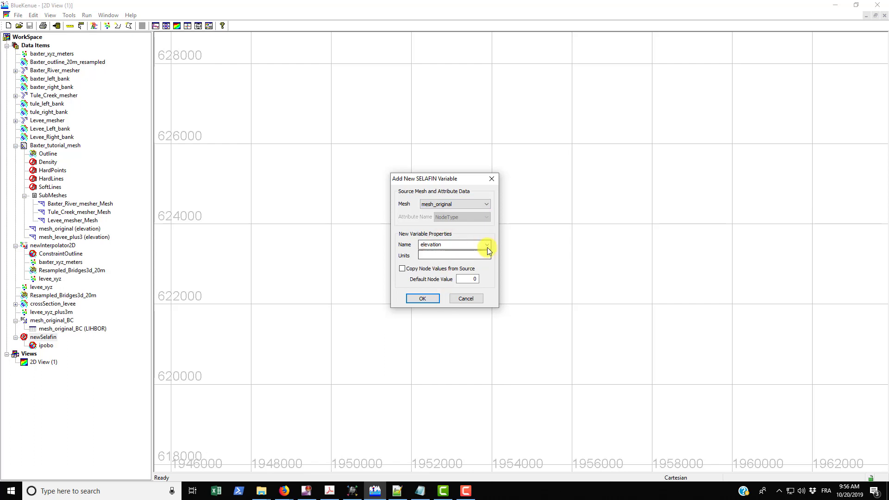
left_click(488, 248)
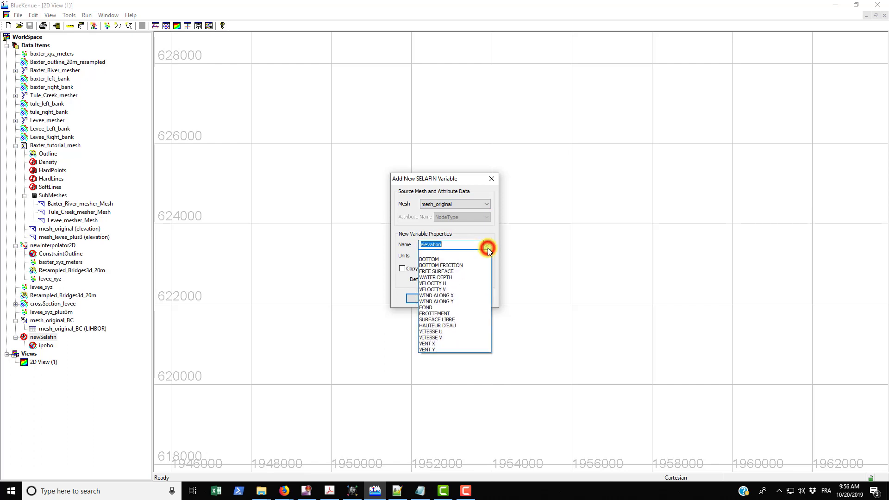
left_click(433, 260)
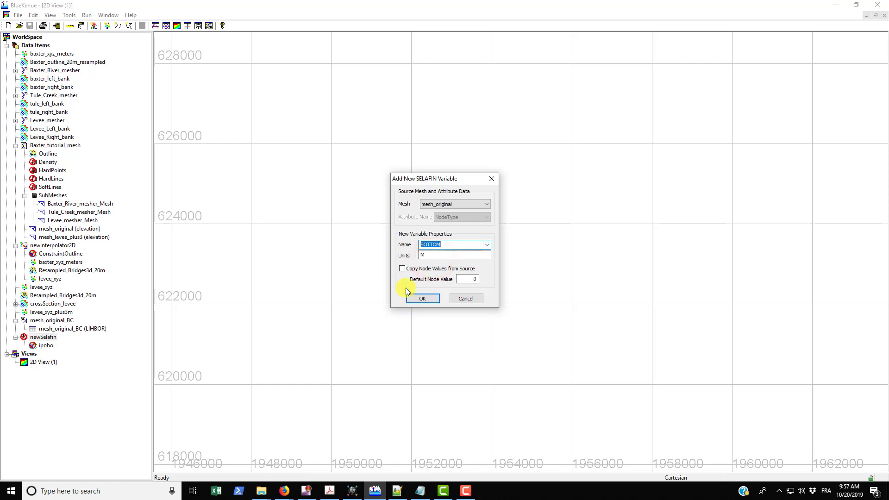
left_click(422, 298)
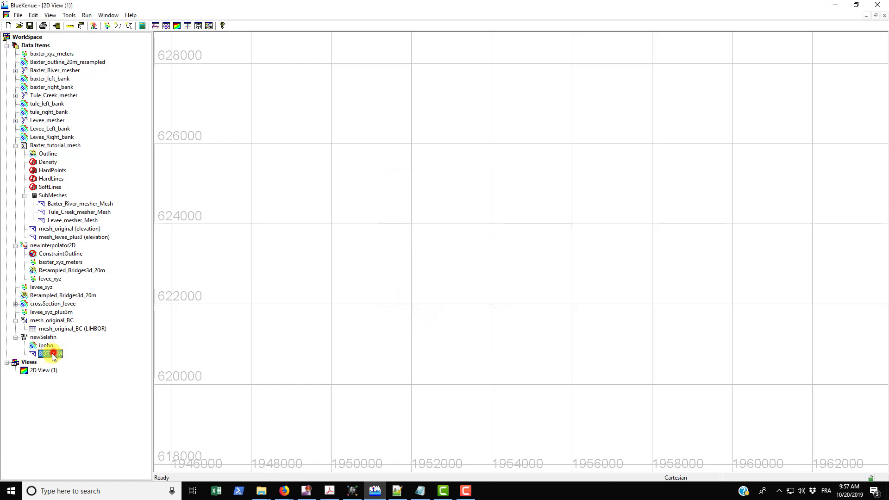
Show BOTTOM in 2D View (1) and probe a mesh node reading 0 M.
left_click(38, 370)
left_click_drag(38, 370, 38, 370)
left_click(370, 252)
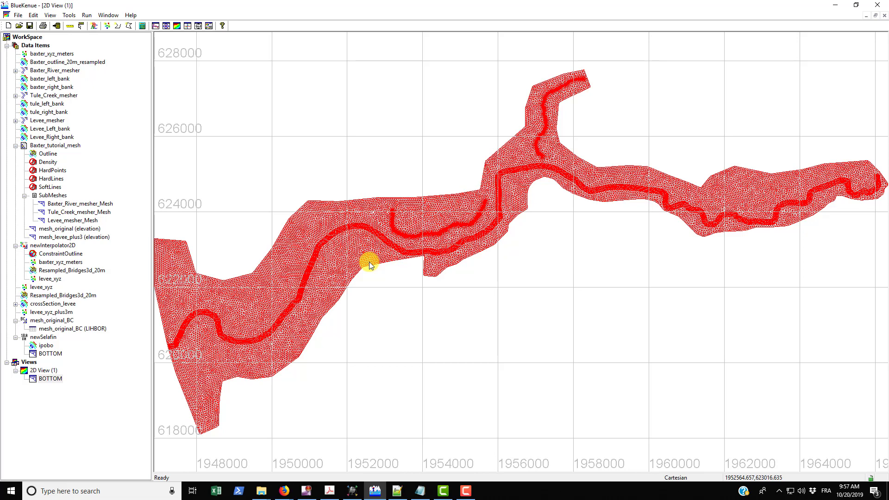
mouse_move(368, 262)
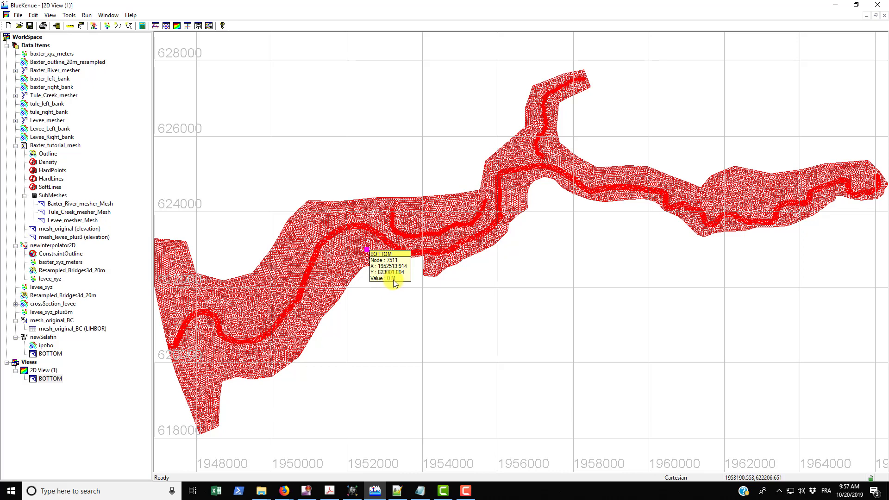
left_click(376, 313)
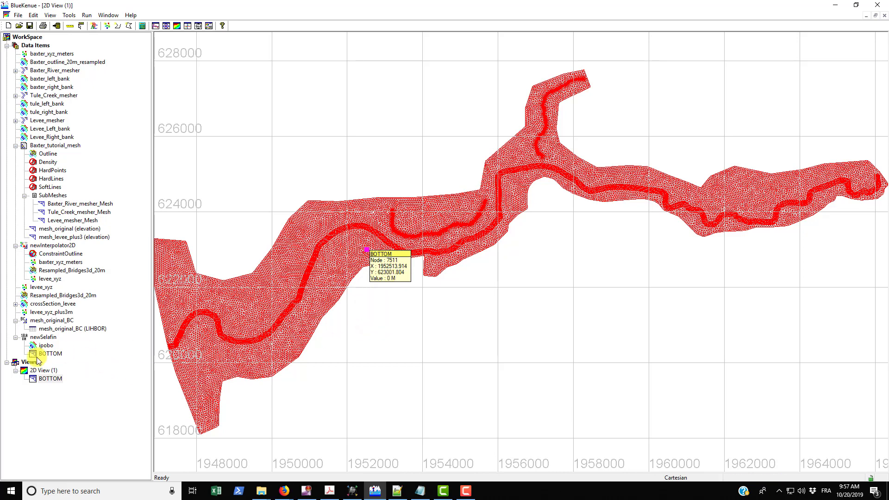
Map newInterpolator2D onto BOTTOM, interpolating bed elevations across 23099 nodes.
left_click(44, 355)
left_click(78, 14)
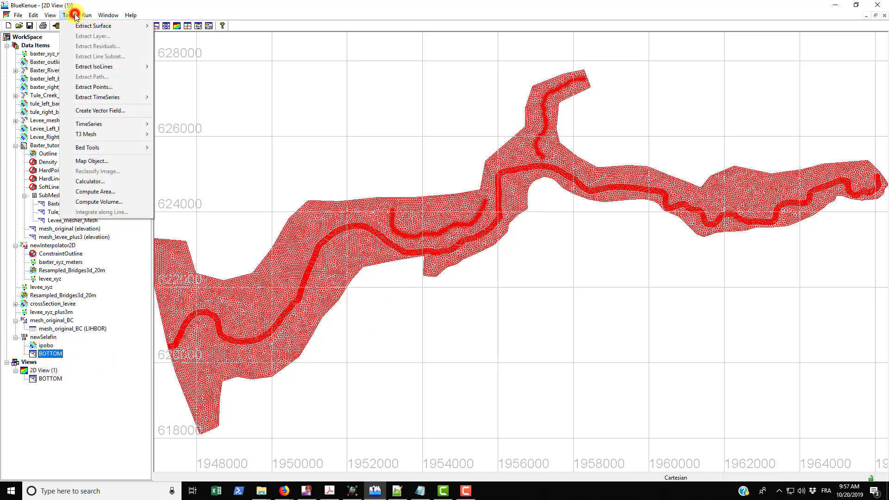
left_click(96, 159)
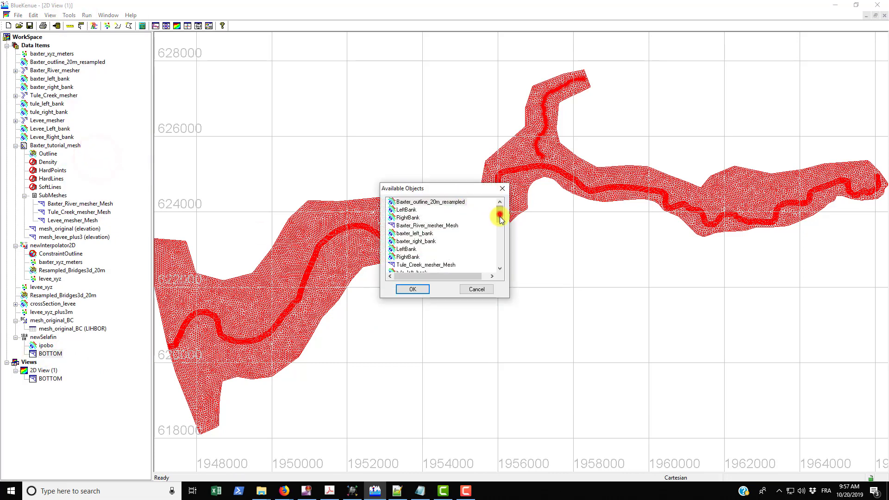
left_click_drag(500, 215, 501, 245)
left_click(431, 242)
left_click(418, 290)
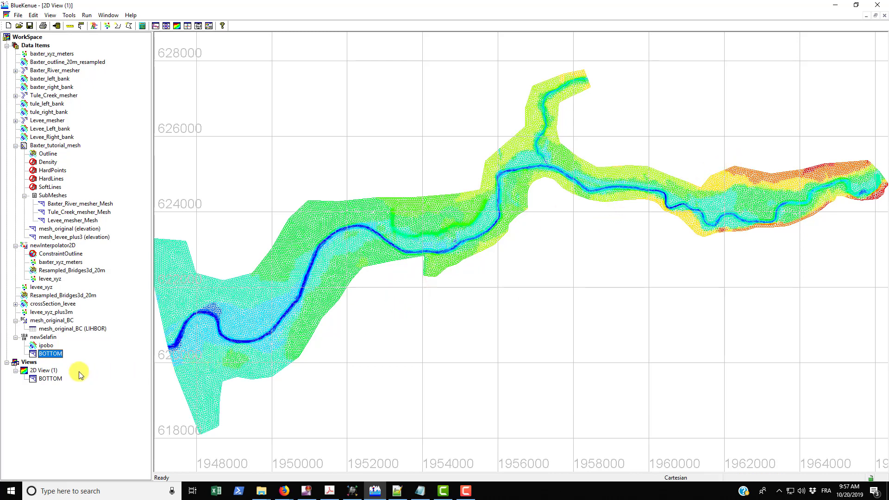
left_click_drag(58, 359, 51, 366)
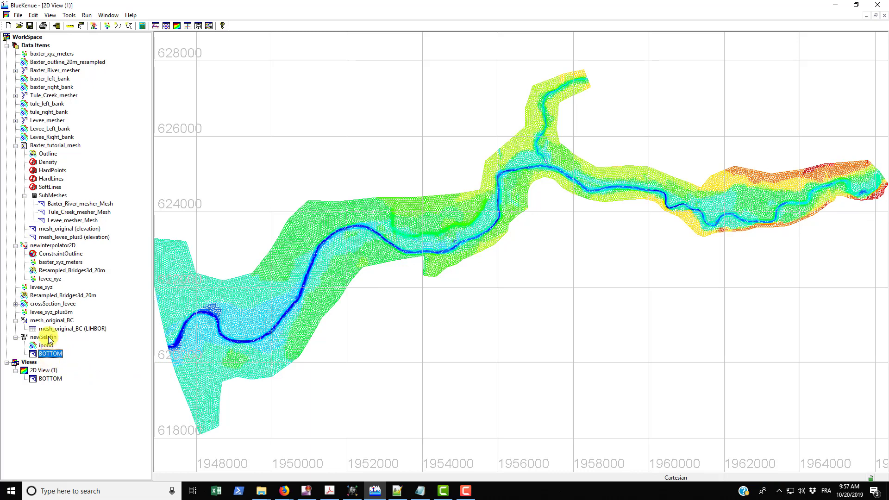
Add BOTTOM FRICTION on mesh_original to newSelafin with default node value 0.06.
right_click(49, 337)
left_click(72, 356)
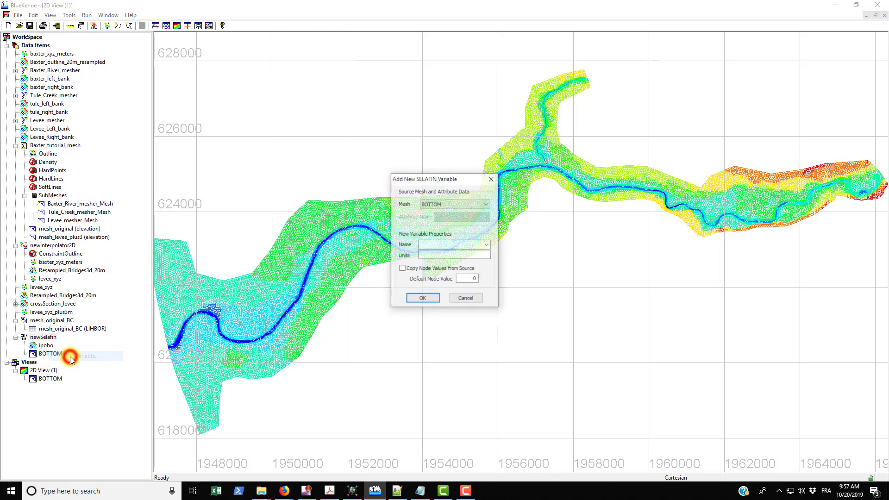
left_click(470, 204)
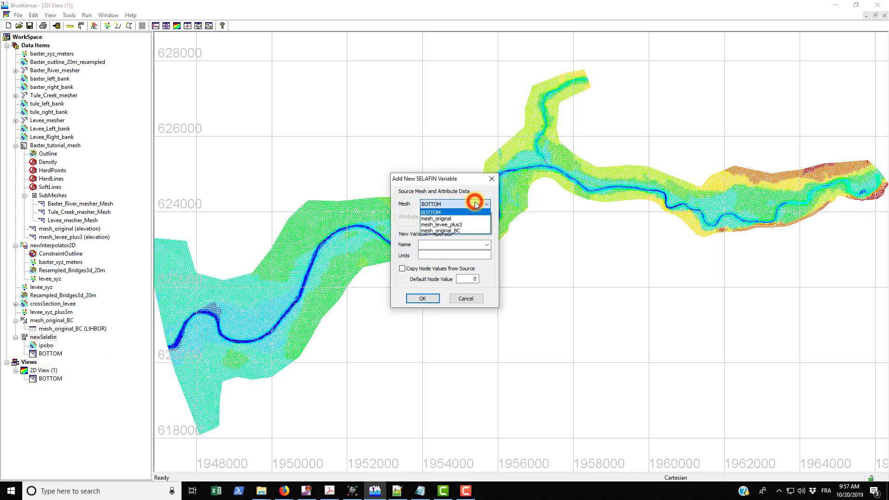
left_click(452, 218)
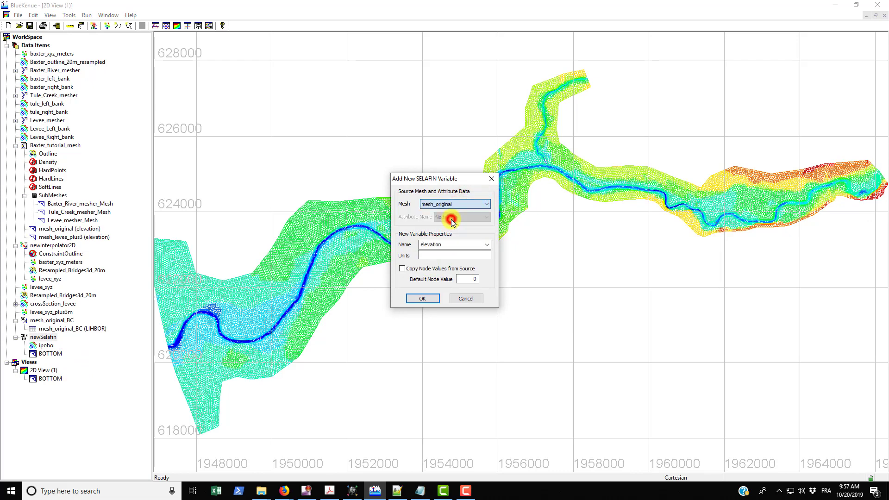
left_click(489, 246)
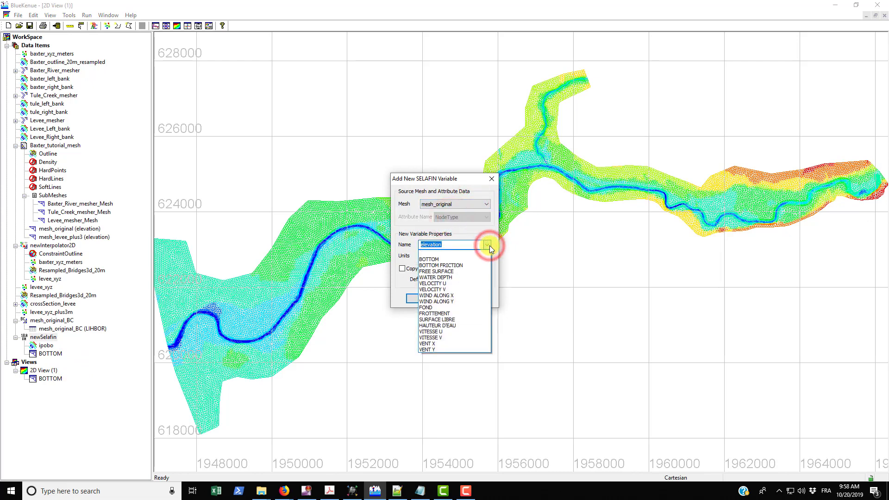
left_click(445, 269)
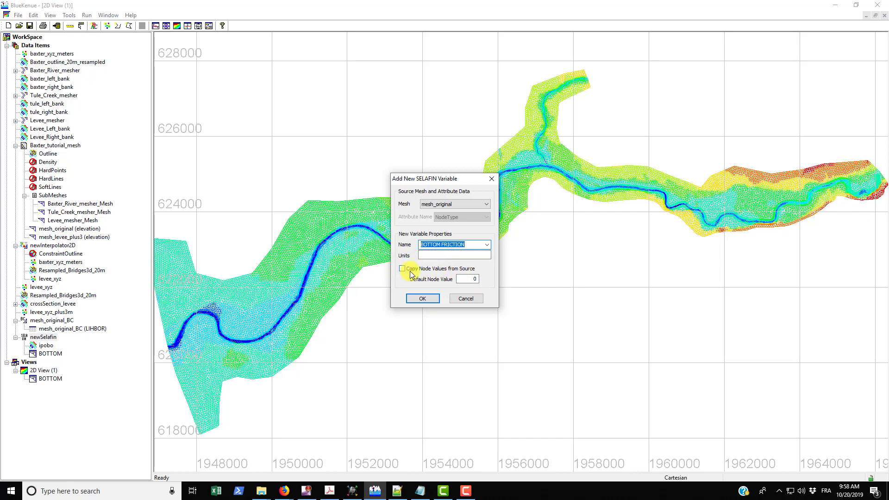
left_click(474, 278)
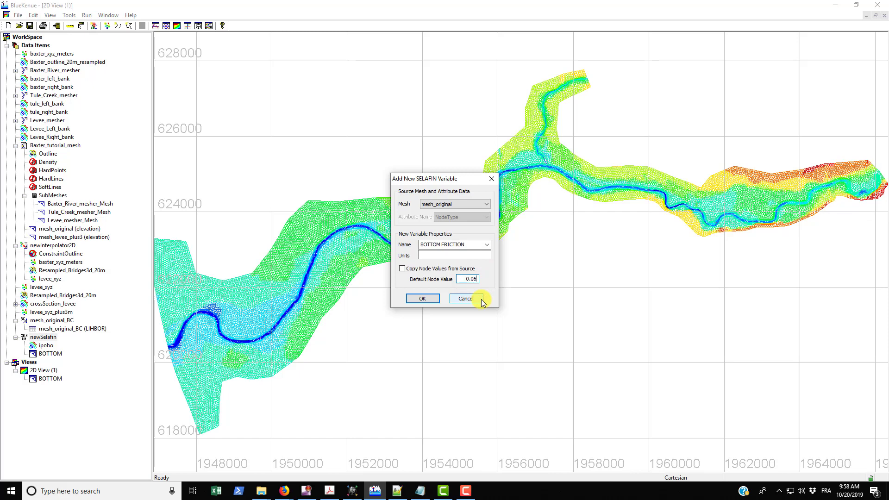
left_click(427, 299)
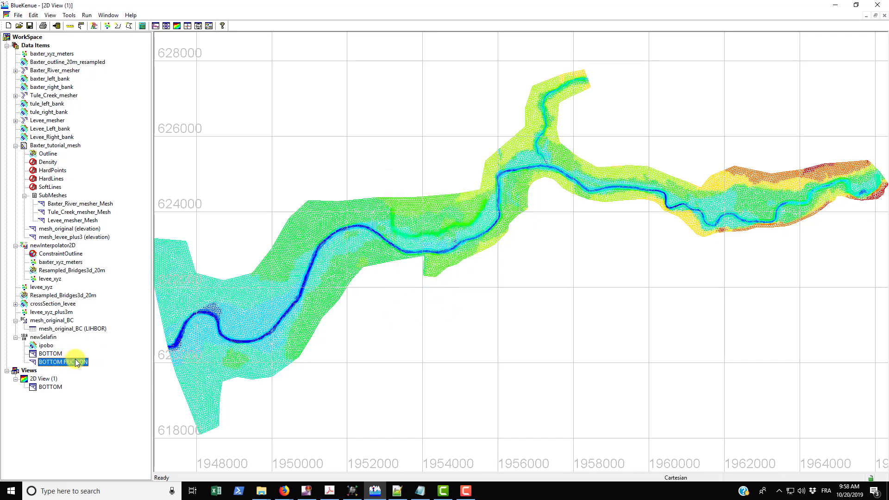
Show BOTTOM FRICTION in 2D View (1) and probe a node reading 0.06.
left_click_drag(75, 360, 44, 379)
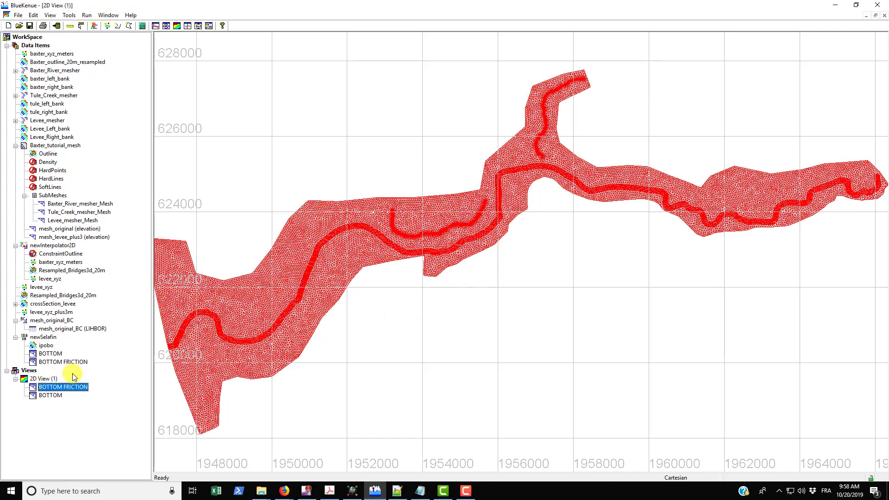
left_click(426, 236)
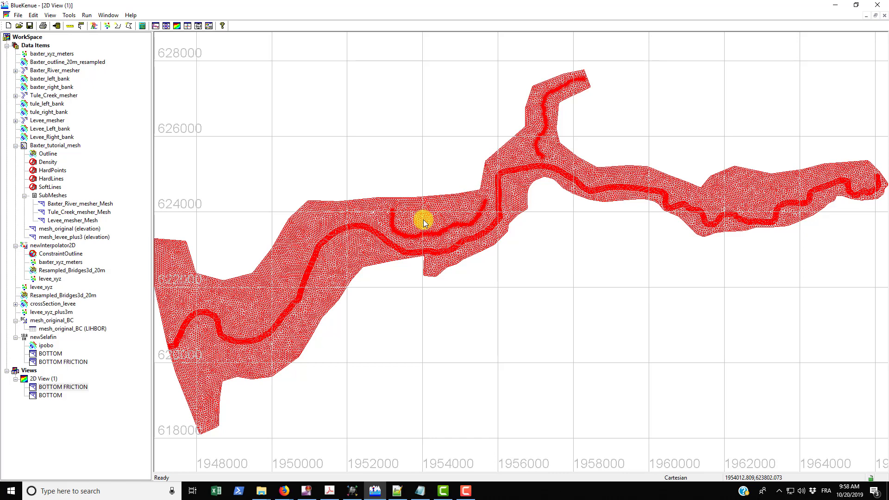
mouse_move(423, 222)
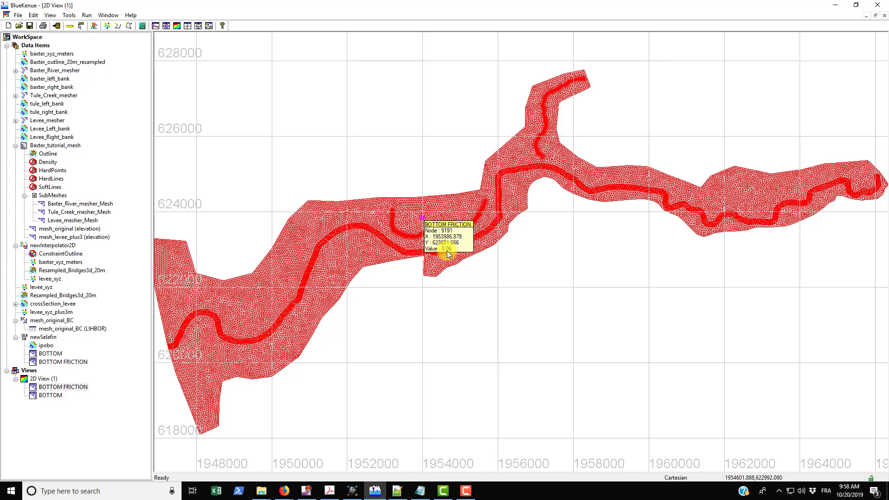
left_click(430, 319)
Rename the newSelafin object to geometry in its Properties.
right_click(46, 337)
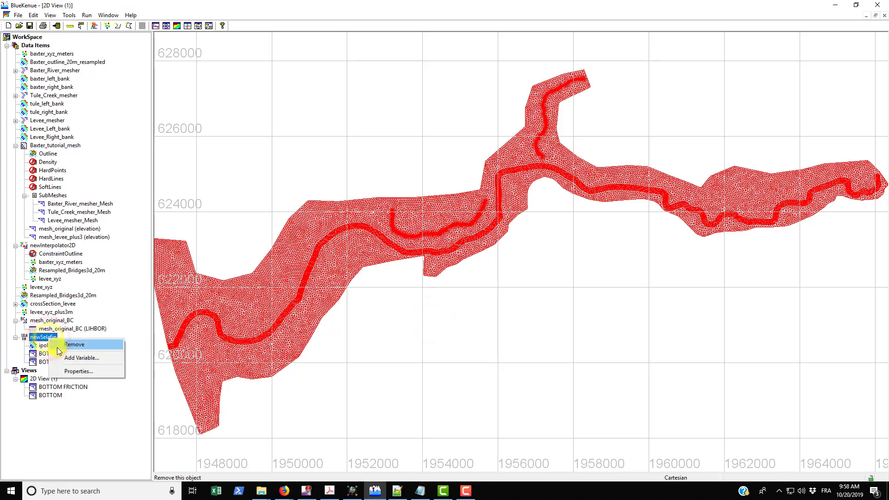
left_click(74, 371)
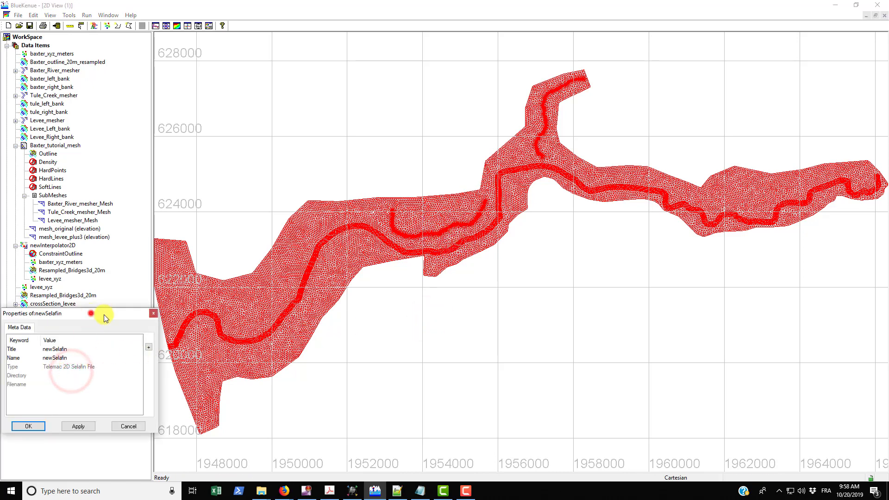
left_click_drag(91, 313, 428, 300)
double_click(407, 346)
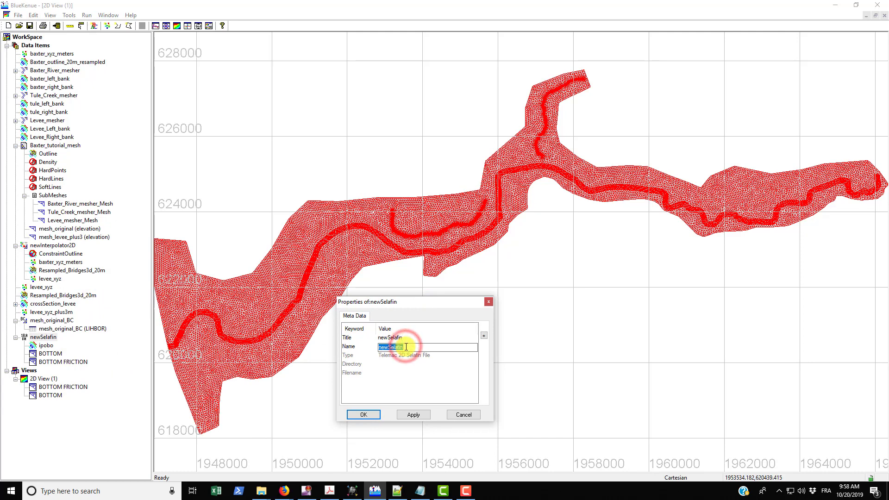
type("geometry")
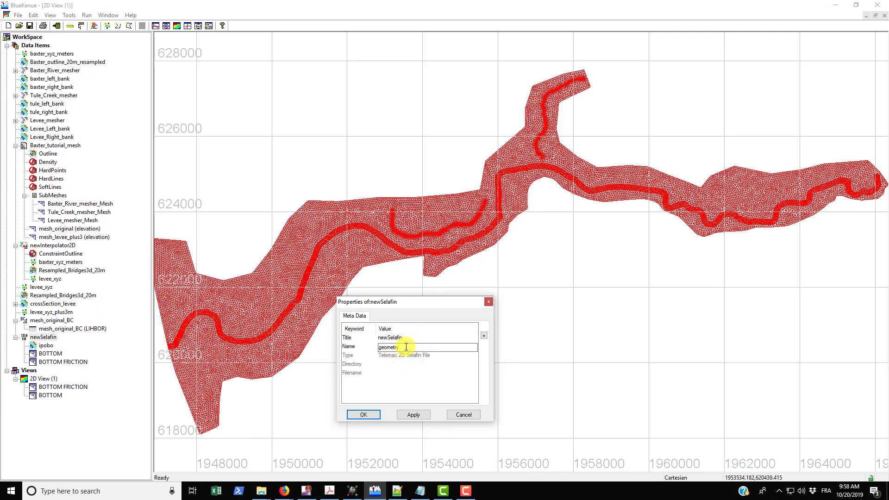
left_click(413, 414)
left_click(364, 414)
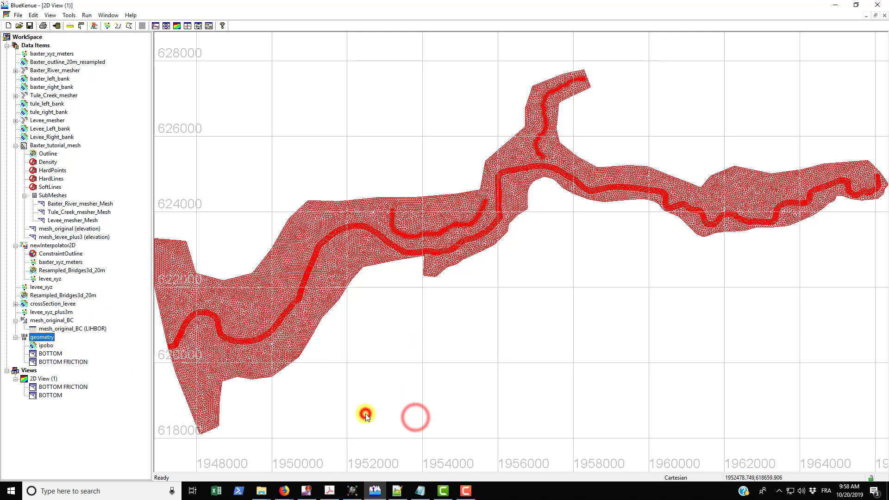
Save the geometry object as geometry.slf.
left_click(18, 15)
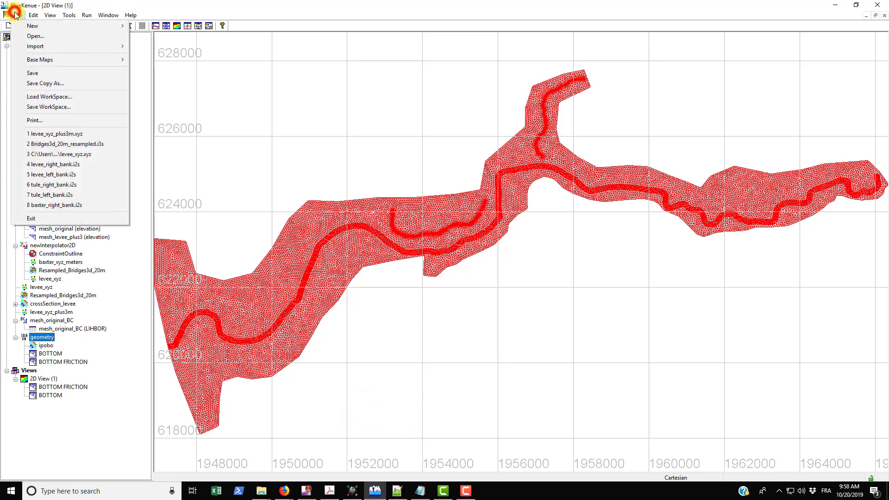
left_click(29, 72)
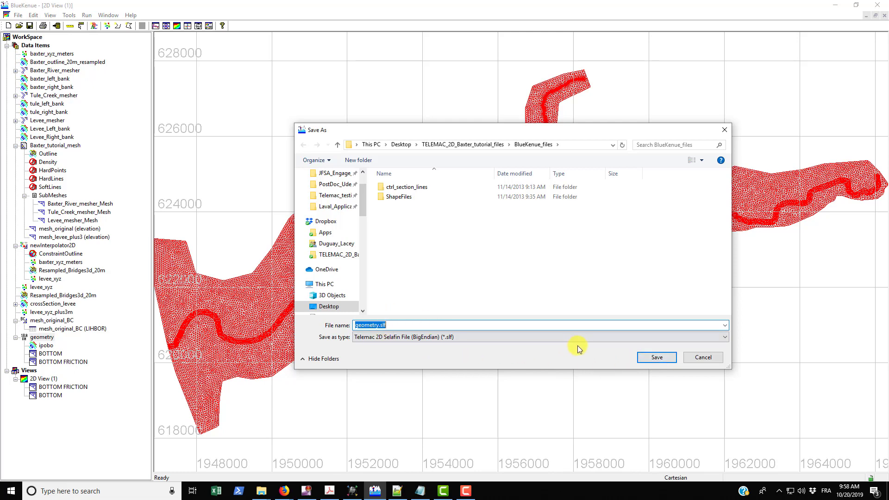
left_click(652, 357)
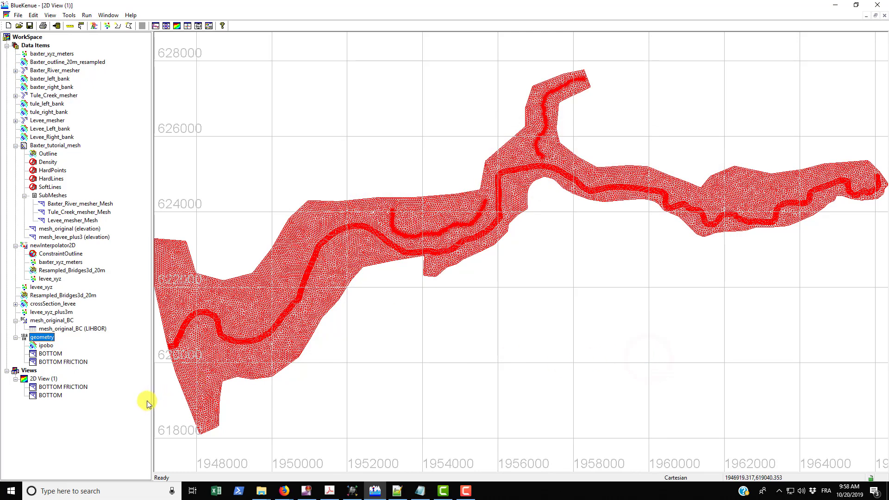